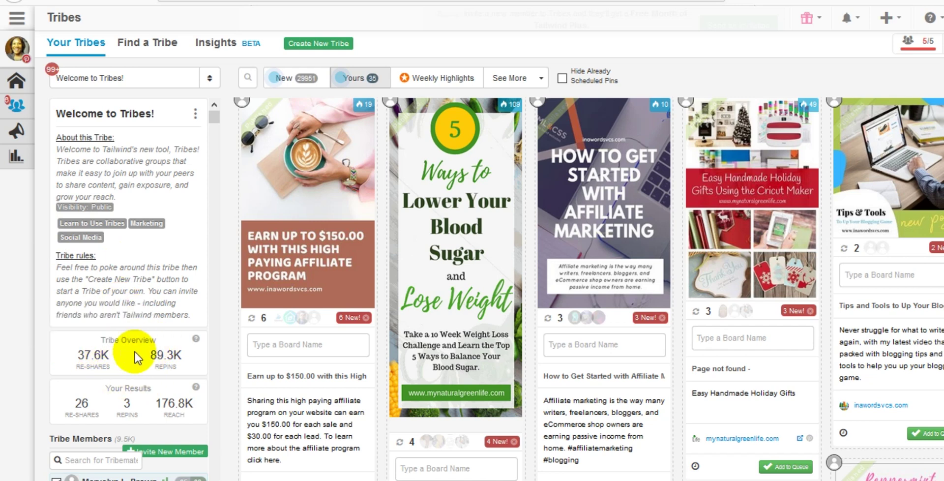
Examine the Welcome to Tribes! overview and your own results for re-shares, repins and reach
mouse_move(112, 378)
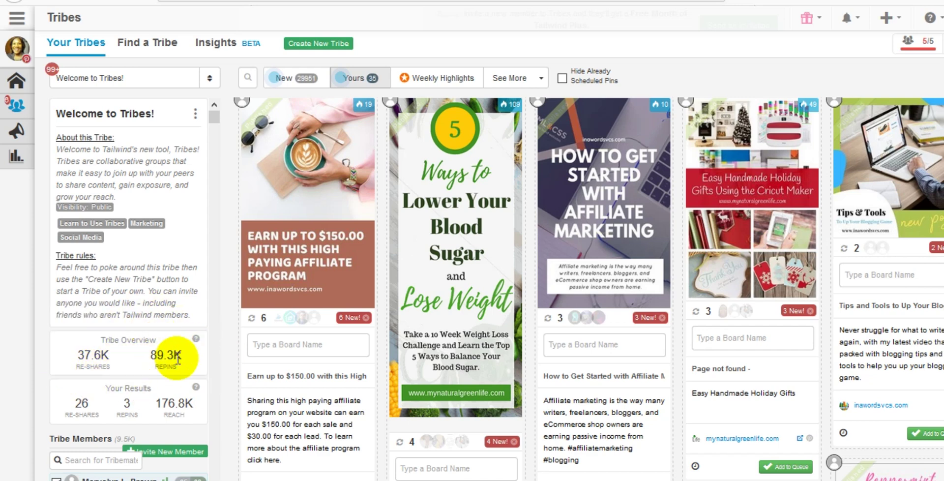
mouse_move(175, 381)
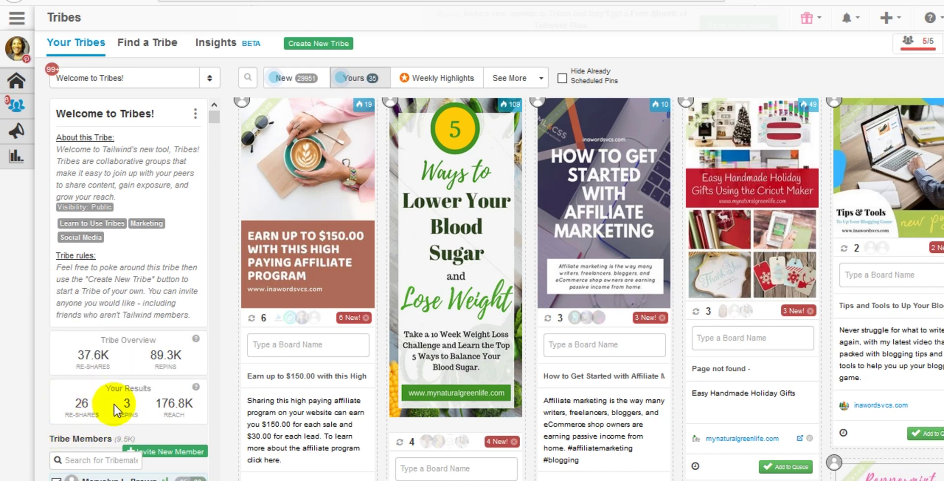
mouse_move(69, 414)
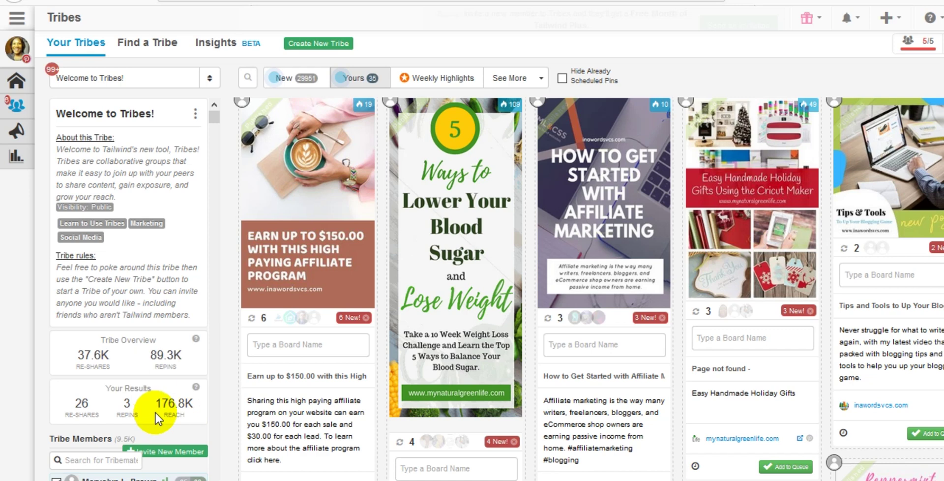
mouse_move(169, 407)
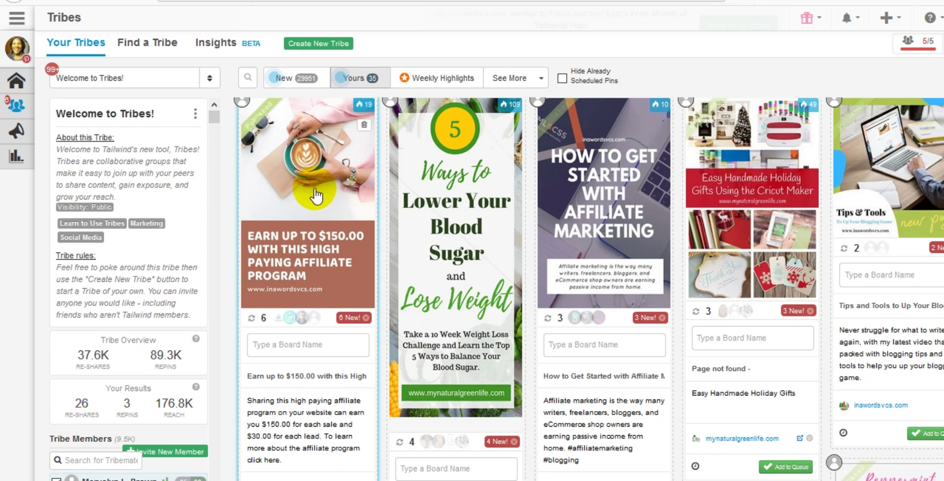
mouse_move(368, 78)
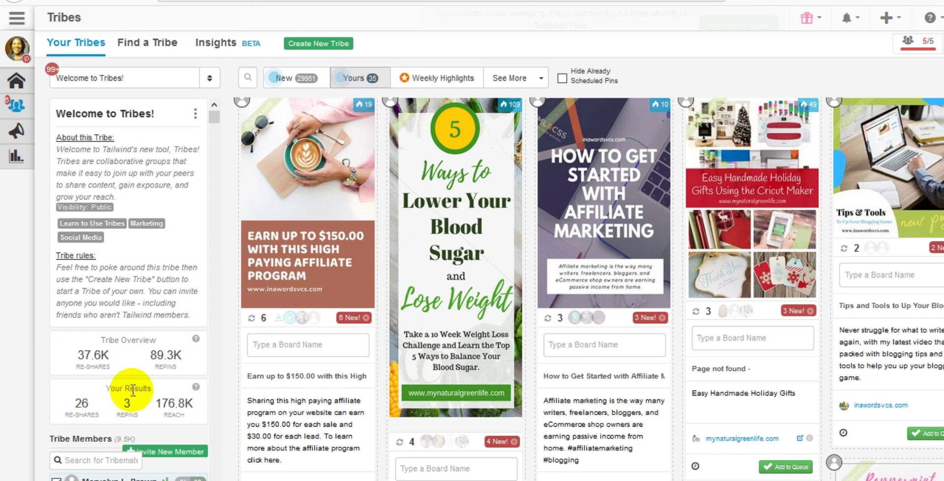
mouse_move(120, 408)
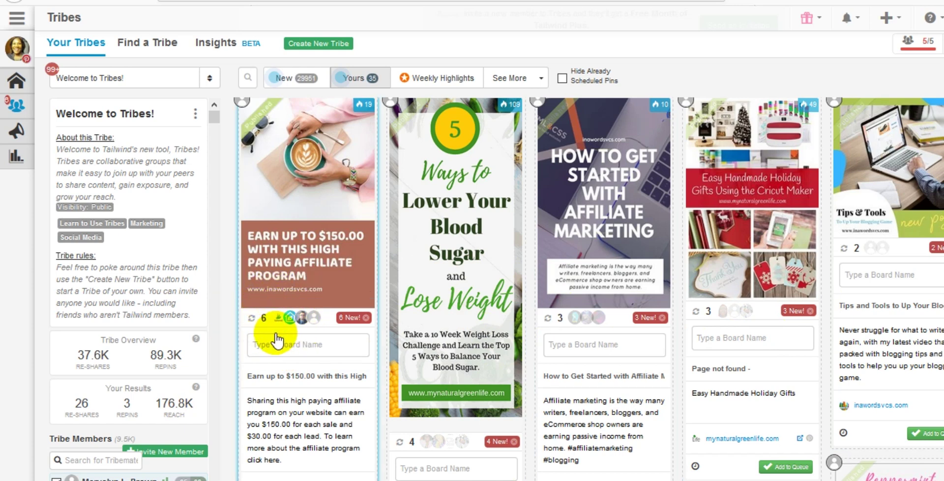
Inspect the re-share figures, engagement badges and descriptions of the affiliate program, blood sugar and affiliate marketing pins
mouse_move(248, 317)
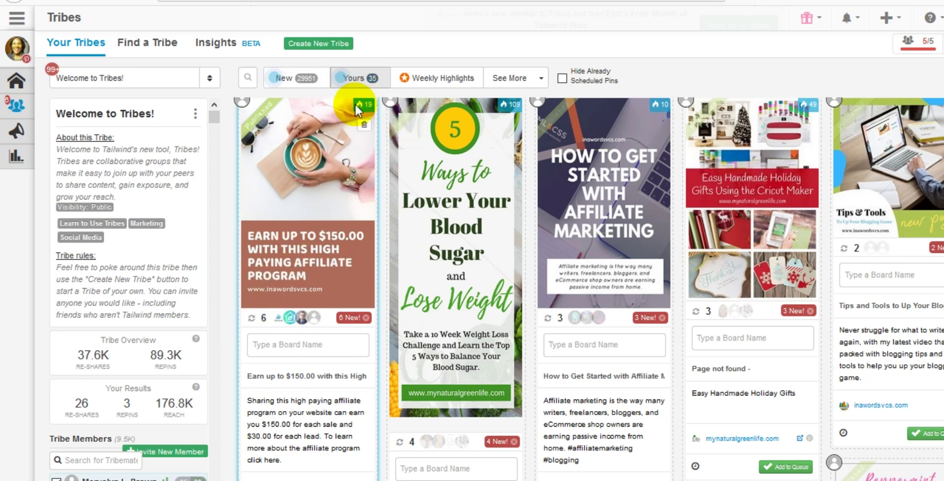
mouse_move(362, 111)
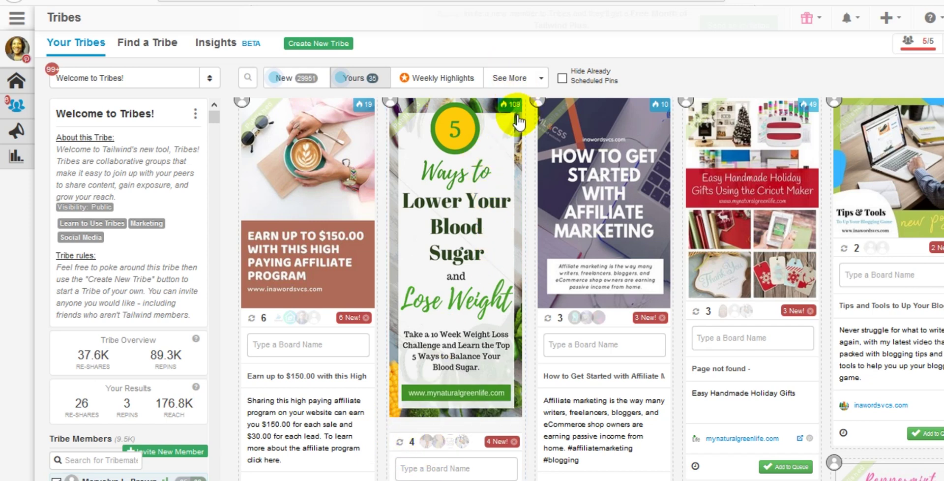
mouse_move(507, 109)
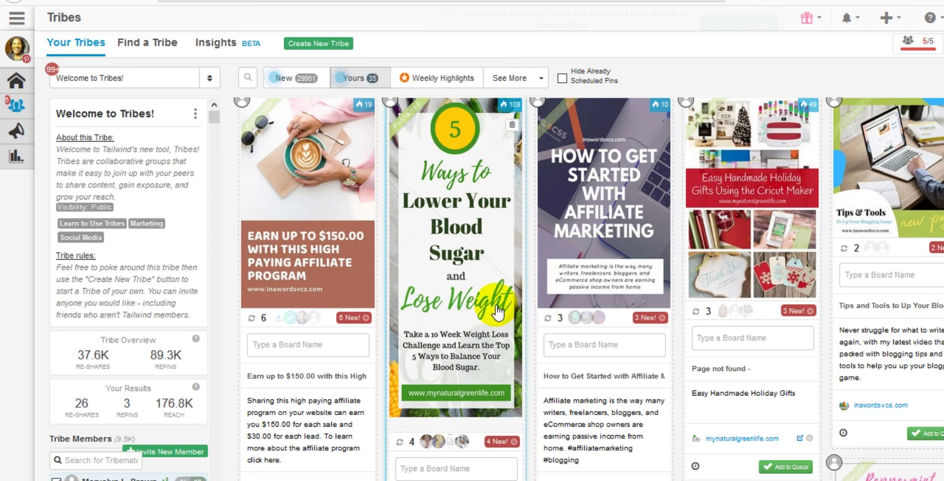
scroll(496, 303, down, 1)
scroll(495, 303, up, 1)
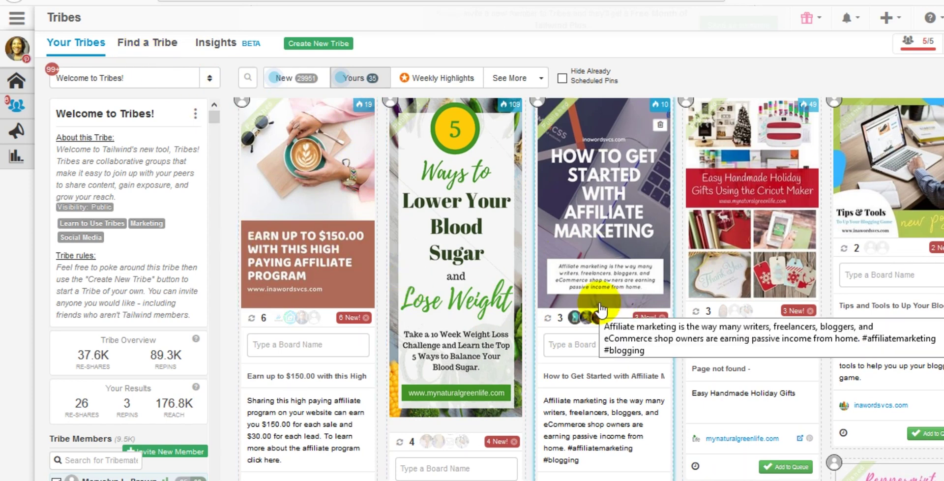
scroll(600, 310, down, 1)
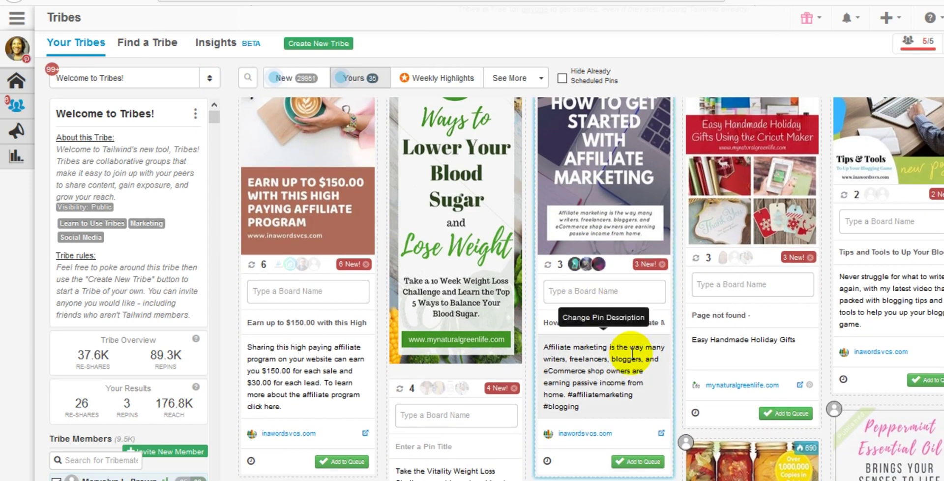
scroll(633, 354, down, 1)
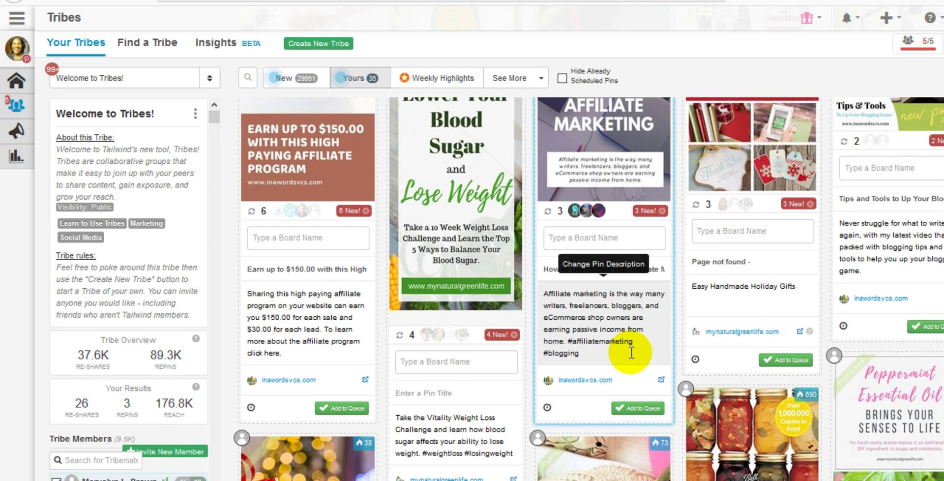
scroll(630, 351, up, 2)
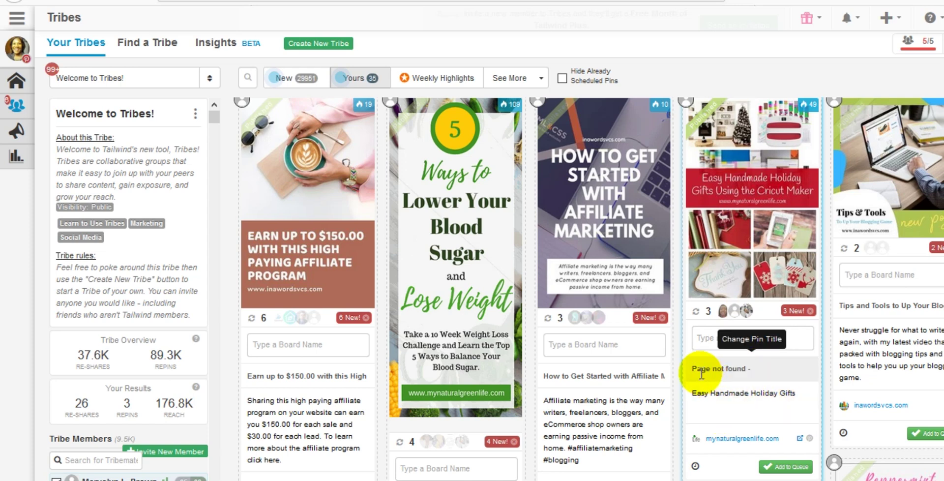
Highlight the title of the Easy Handmade Holiday Gifts pin and check its engagement and re-share details
drag(735, 367, 683, 366)
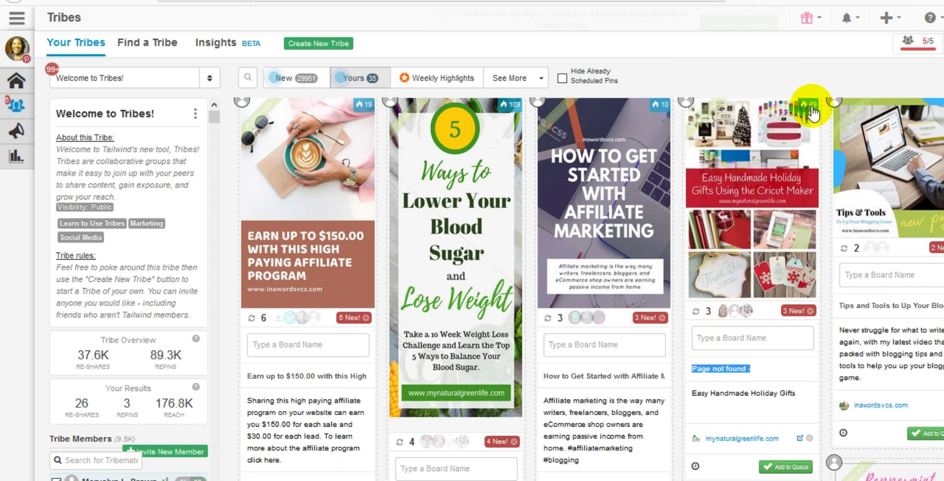
mouse_move(813, 113)
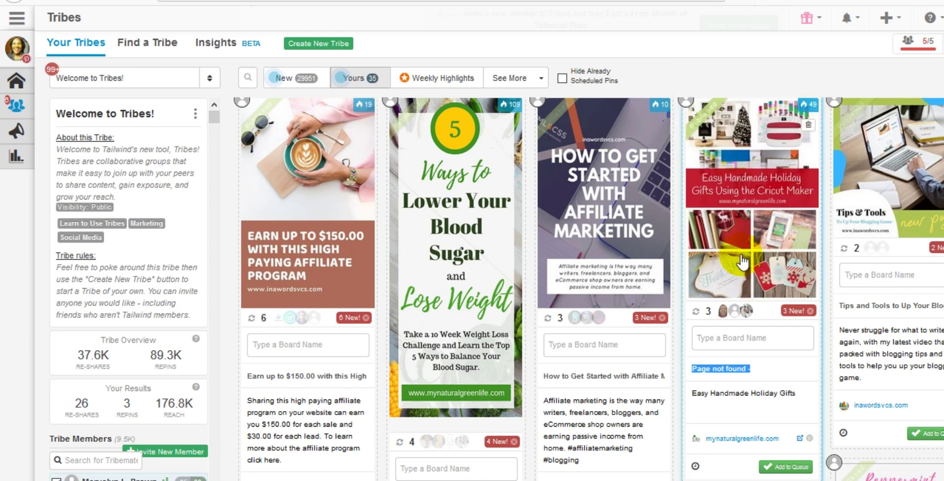
mouse_move(801, 312)
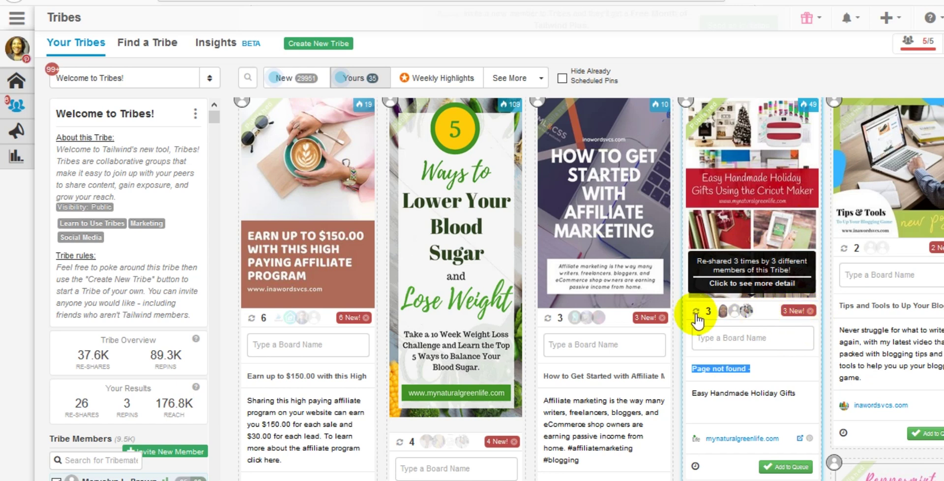
mouse_move(645, 322)
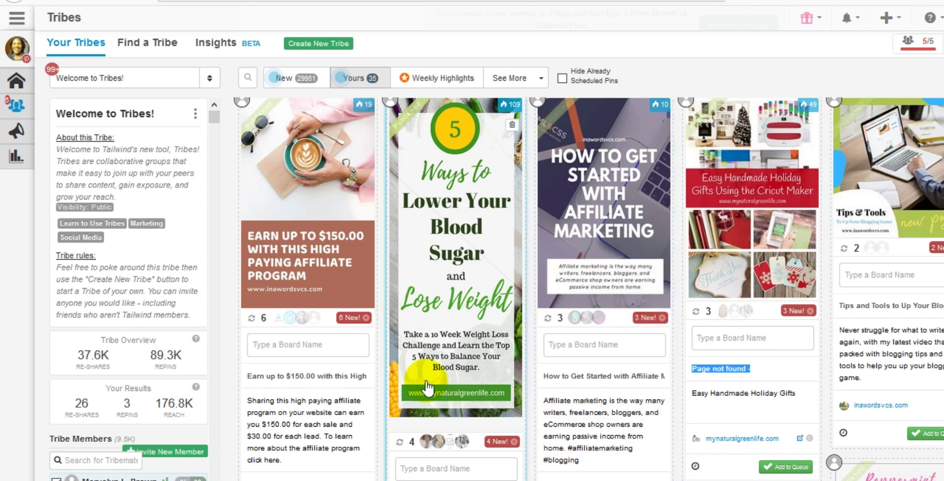
Review the image, title, description and re-shares of the 5 Ways to Lower Your Blood Sugar pin
scroll(426, 386, down, 1)
scroll(426, 386, down, 2)
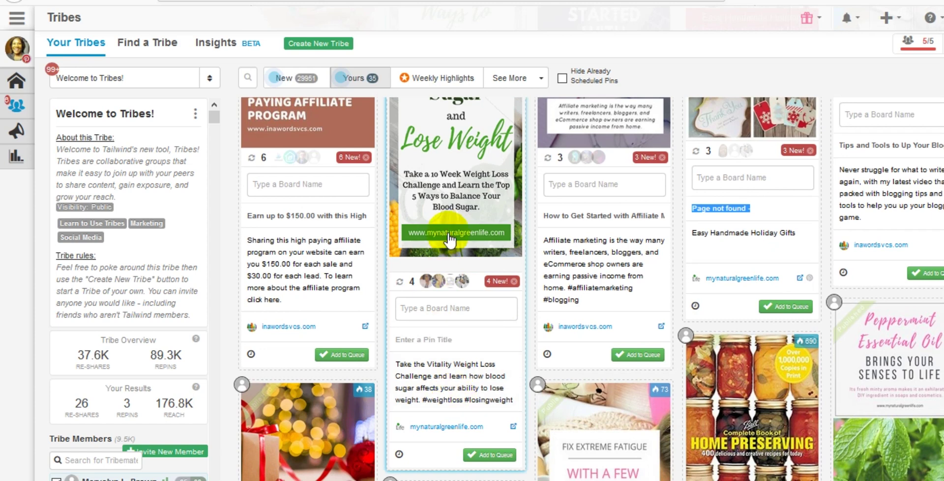
scroll(448, 238, up, 2)
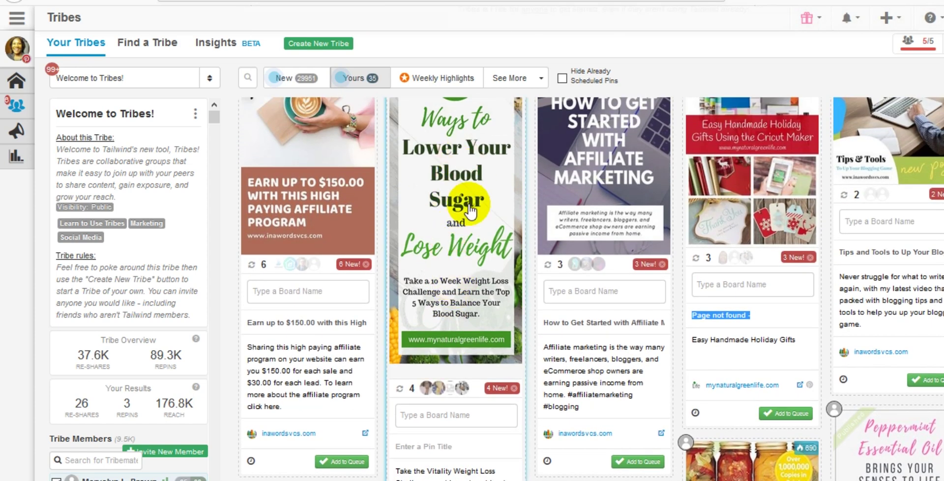
scroll(453, 246, down, 2)
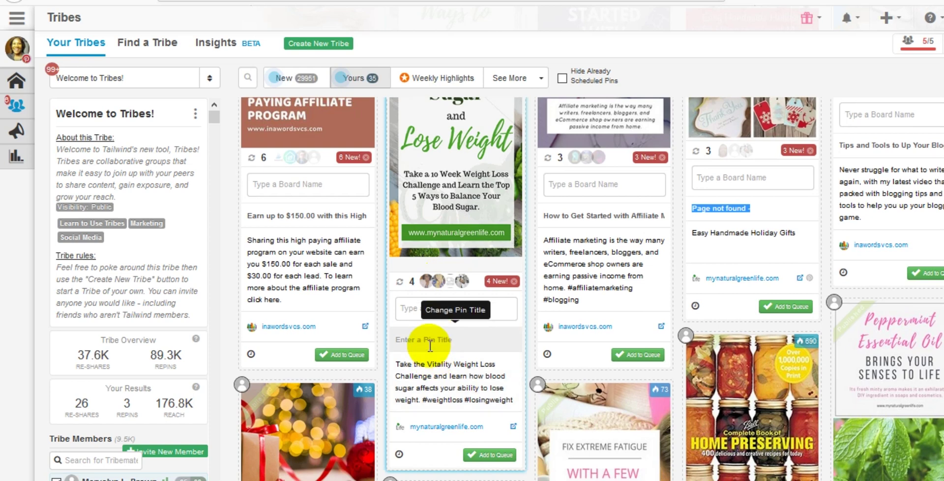
scroll(427, 346, up, 2)
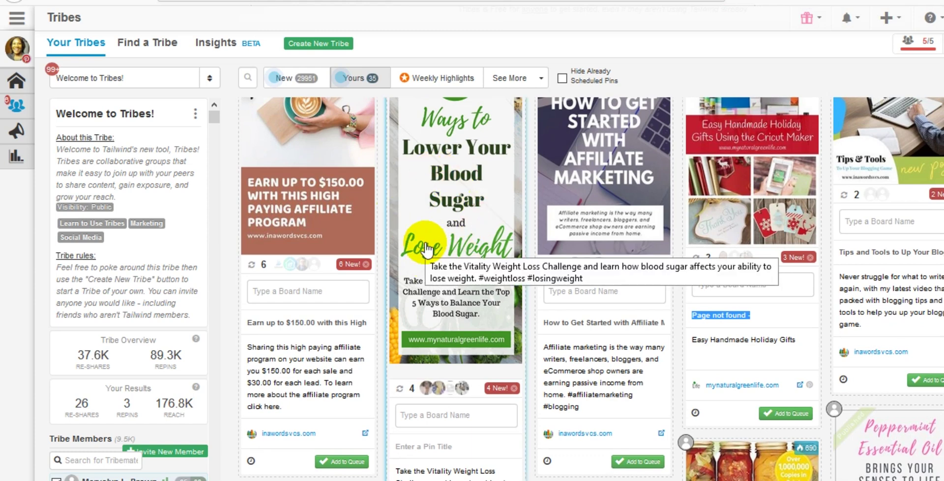
scroll(427, 245, down, 2)
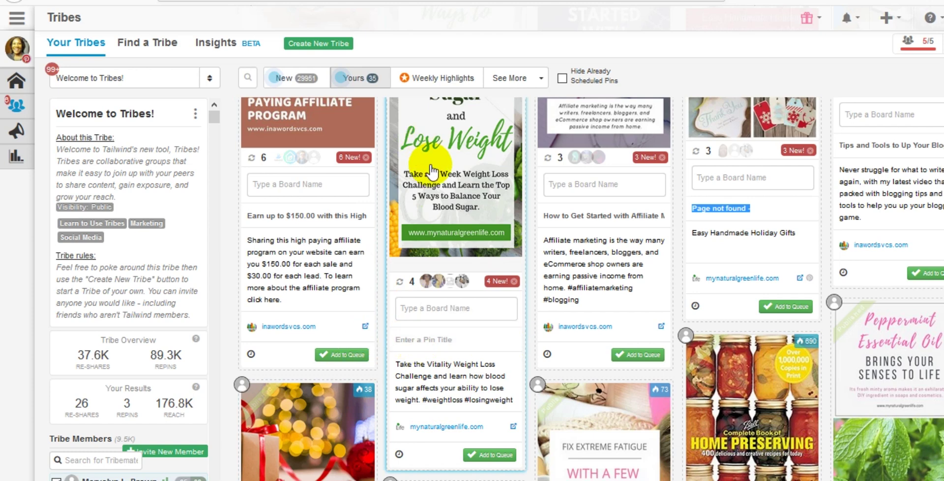
scroll(423, 197, up, 3)
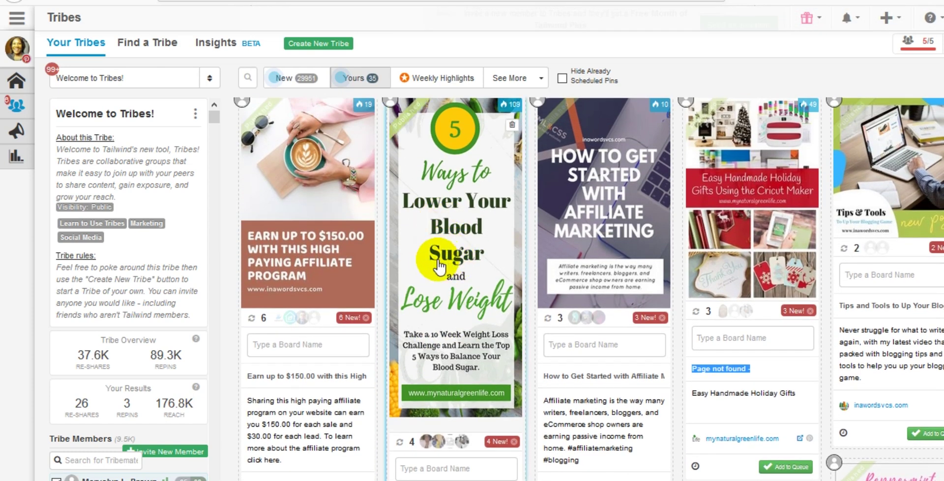
scroll(439, 267, down, 1)
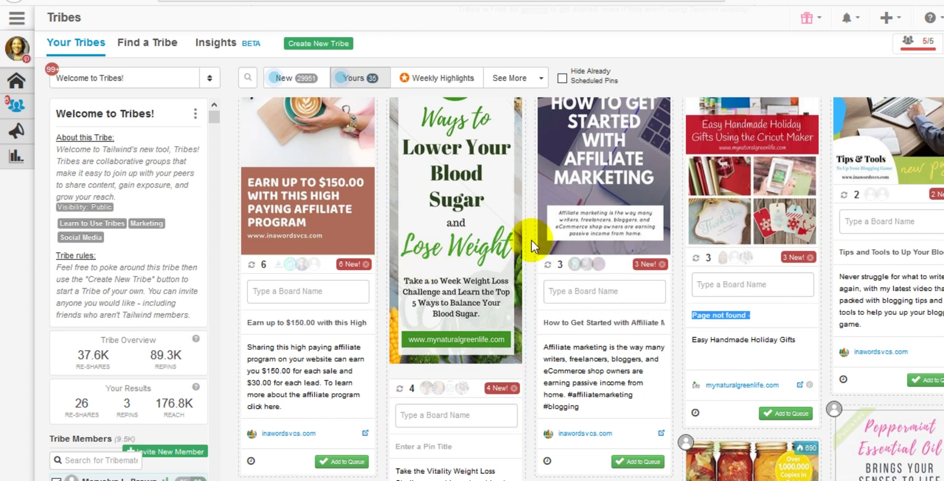
scroll(531, 239, up, 3)
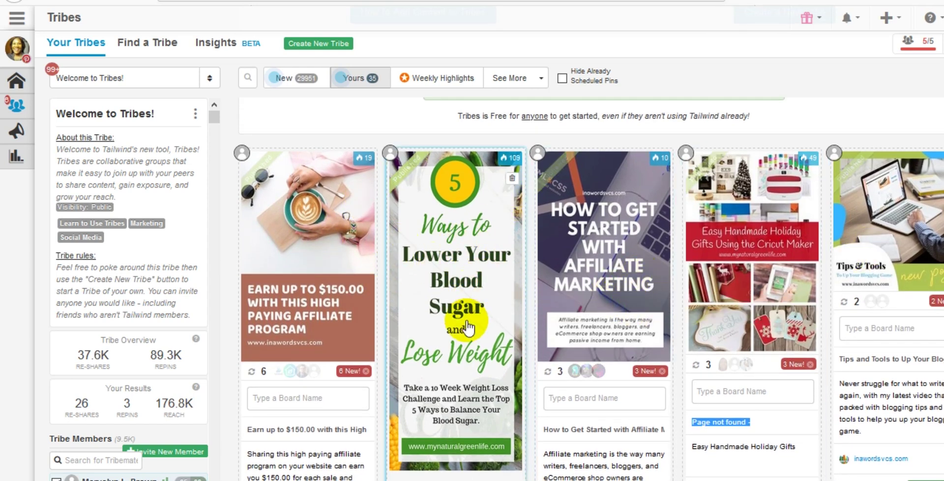
Browse the rest of your shared pins, checking re-shares, titles and descriptions from the holiday savings pin to the business gift ideas pin
scroll(424, 319, down, 4)
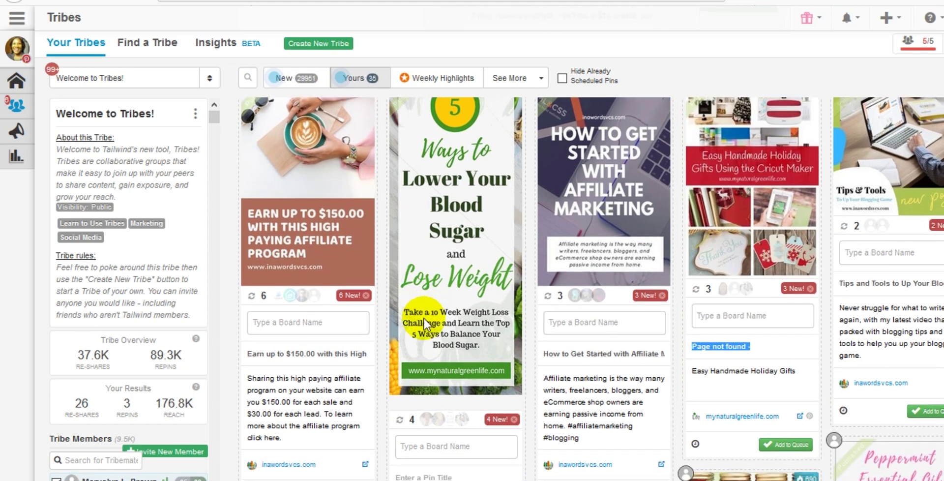
scroll(424, 317, down, 5)
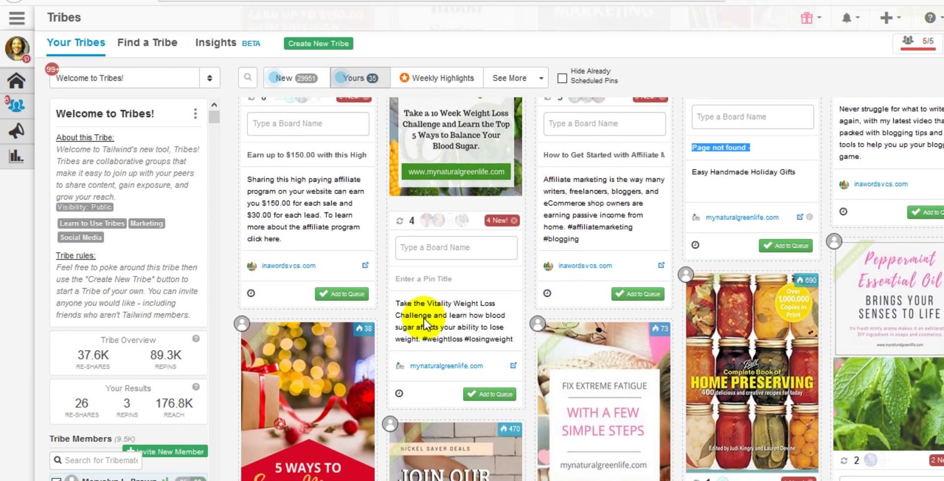
scroll(424, 318, down, 2)
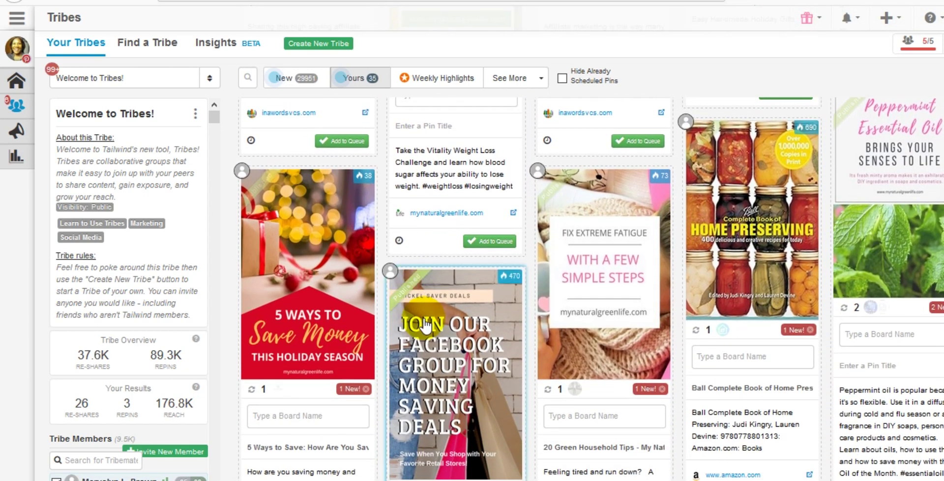
scroll(424, 319, down, 1)
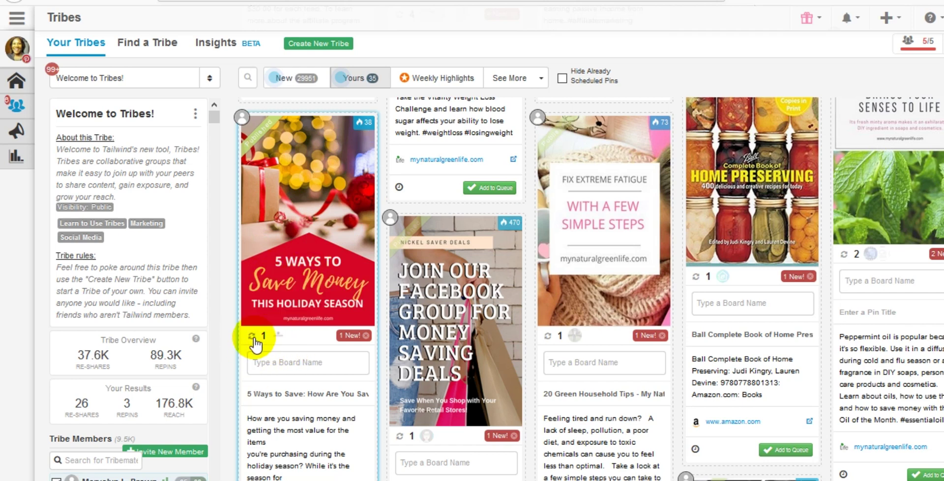
mouse_move(265, 339)
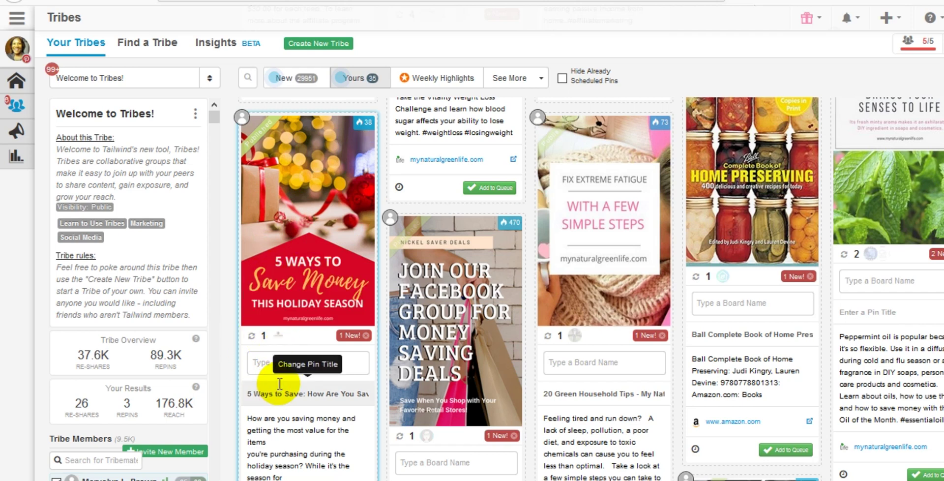
scroll(280, 383, down, 1)
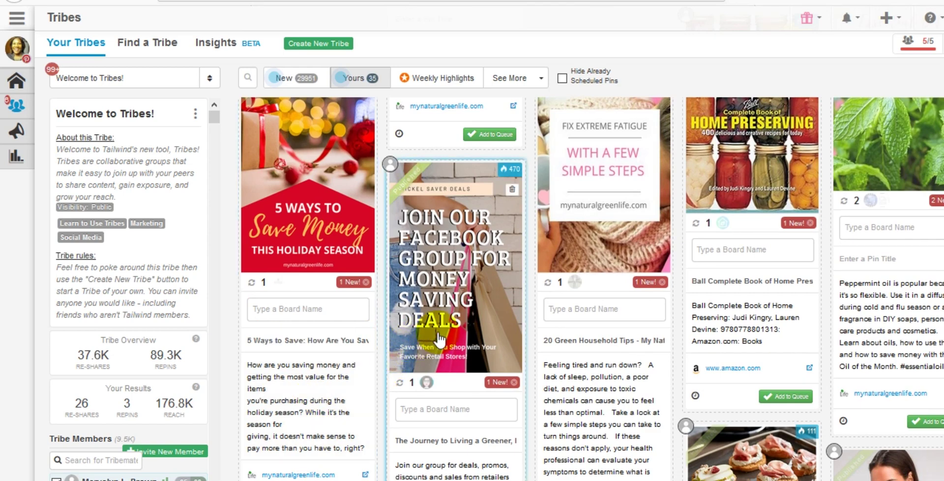
scroll(440, 334, down, 2)
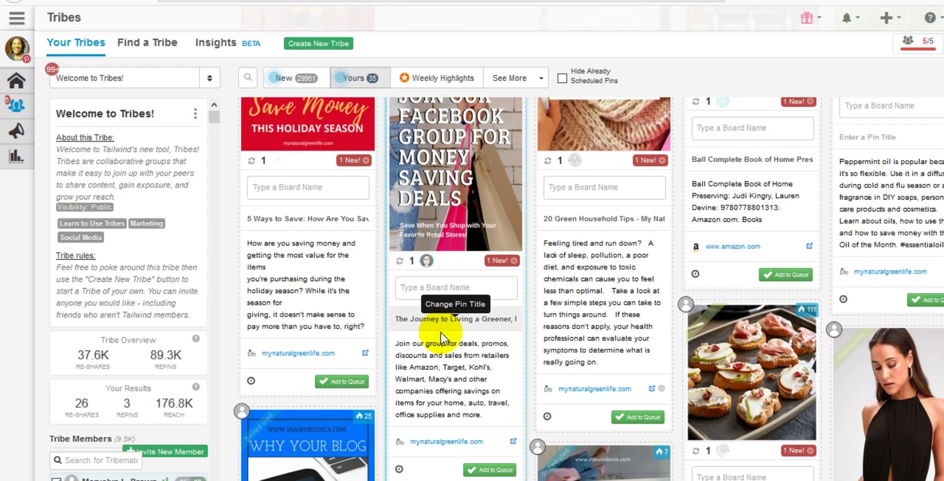
scroll(441, 339, down, 5)
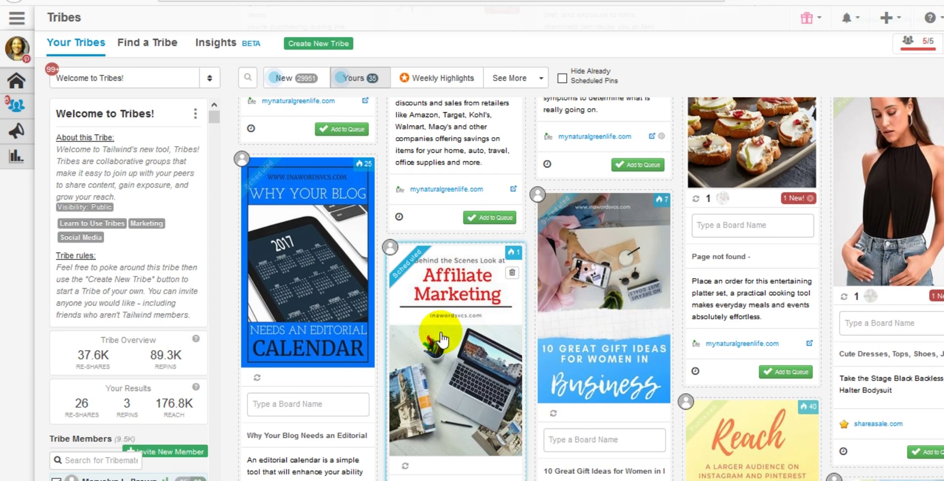
click(301, 354)
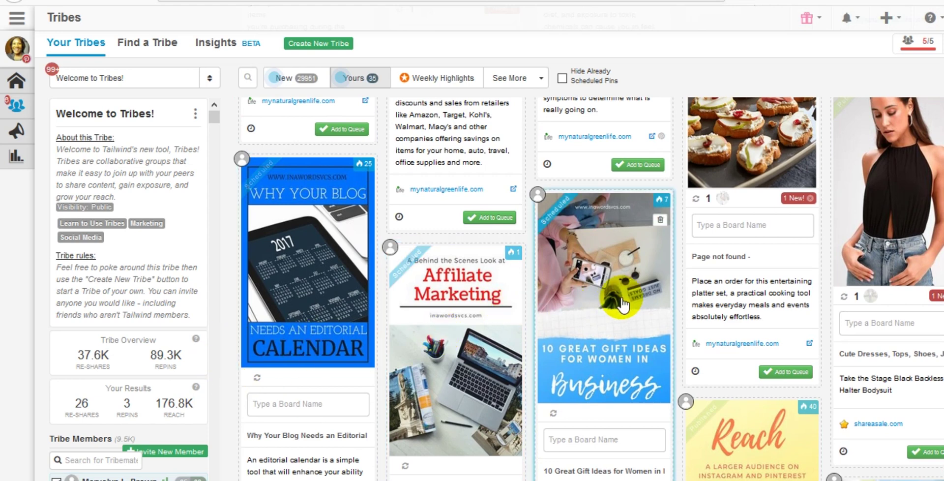
scroll(618, 301, down, 4)
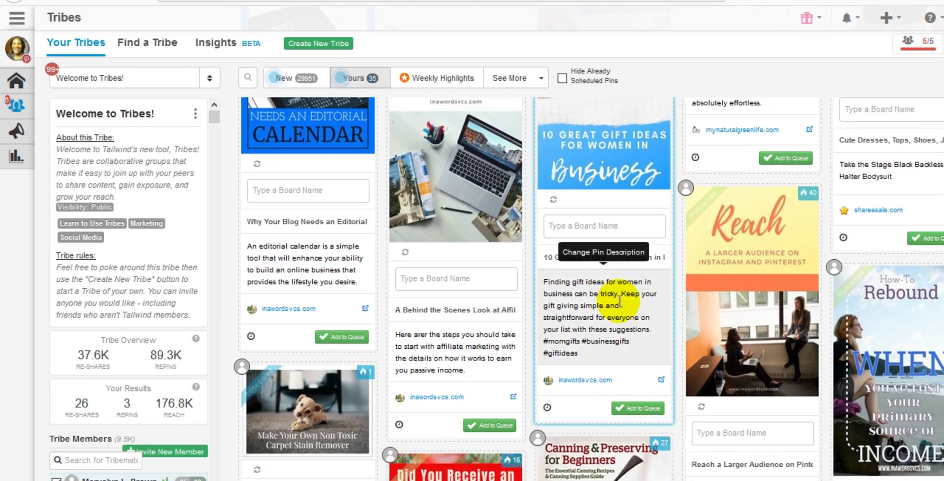
Return to the start of your shared pins in Welcome to Tribes! and open the account's Weekly Summary
scroll(618, 300, up, 10)
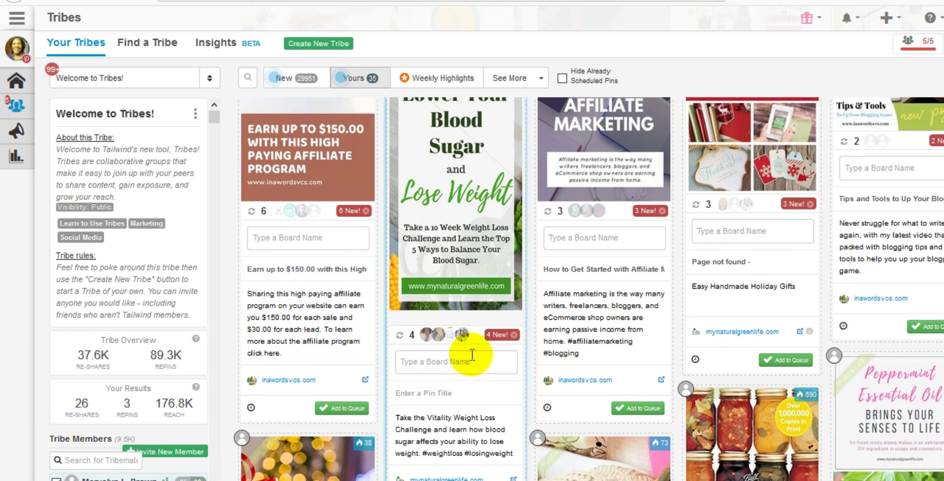
scroll(471, 353, down, 4)
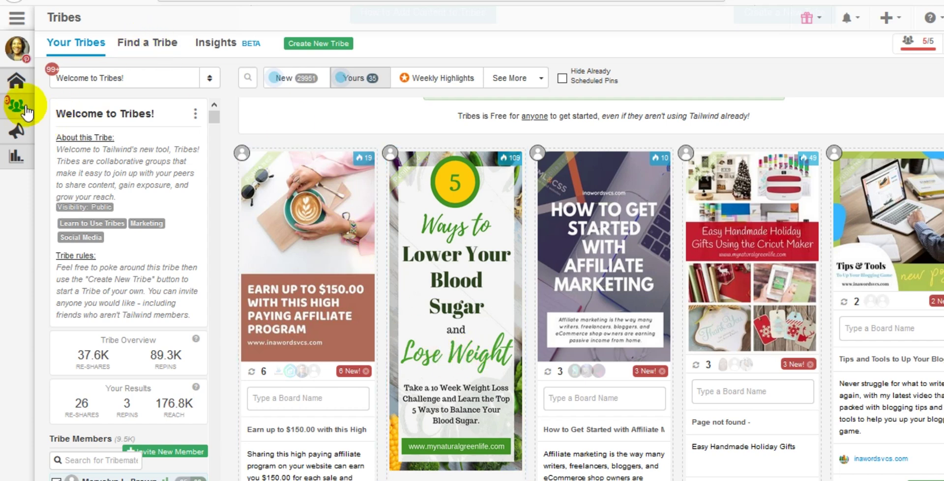
mouse_move(23, 108)
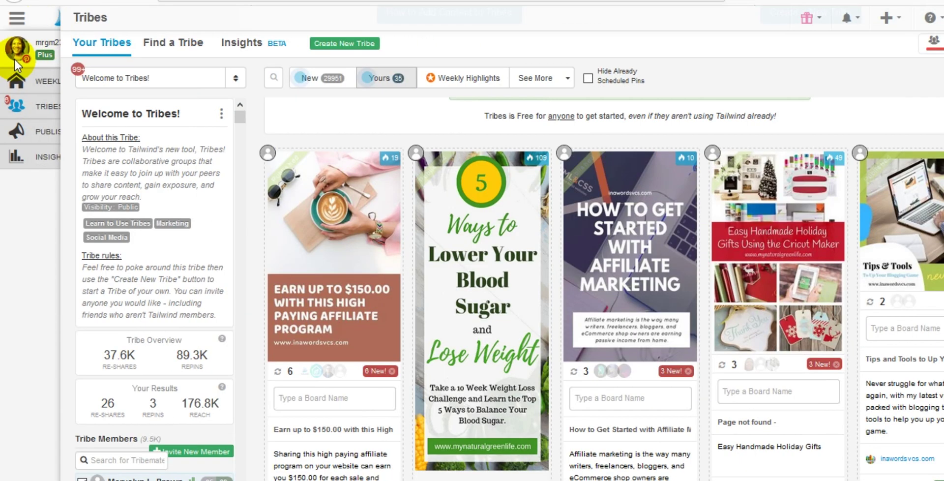
mouse_move(19, 48)
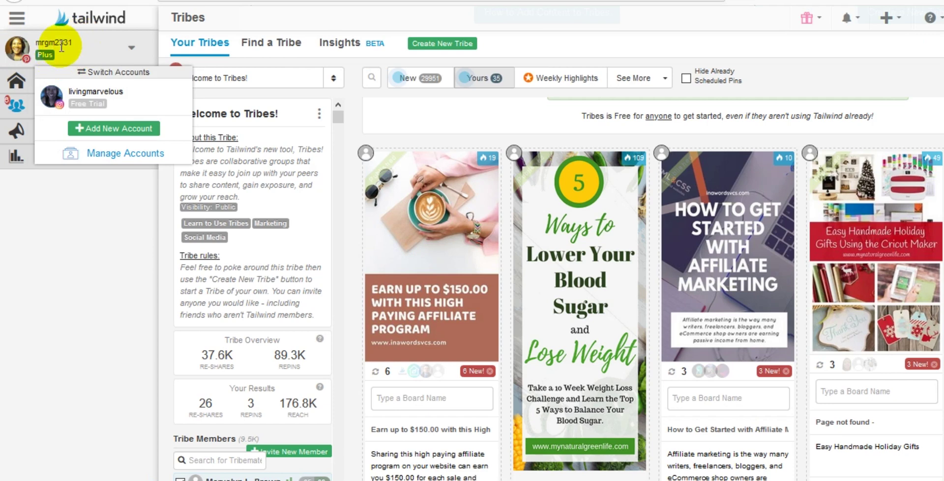
mouse_move(31, 180)
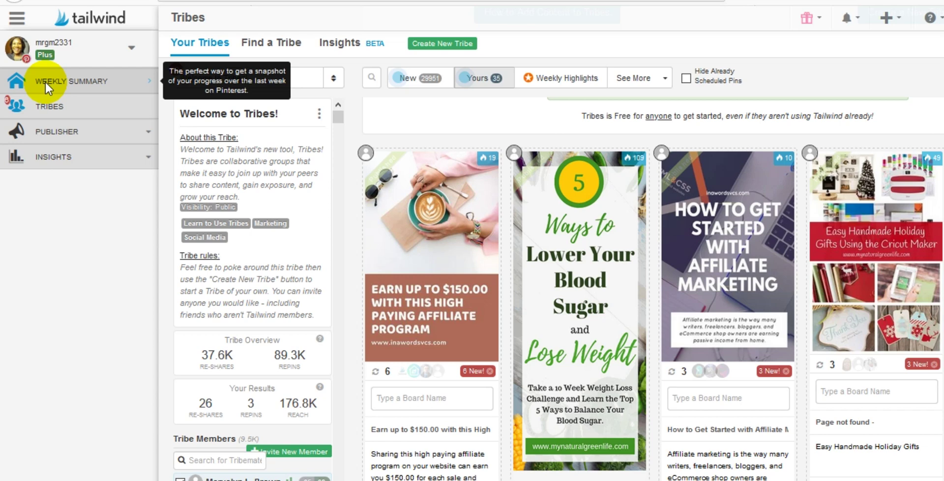
click(45, 82)
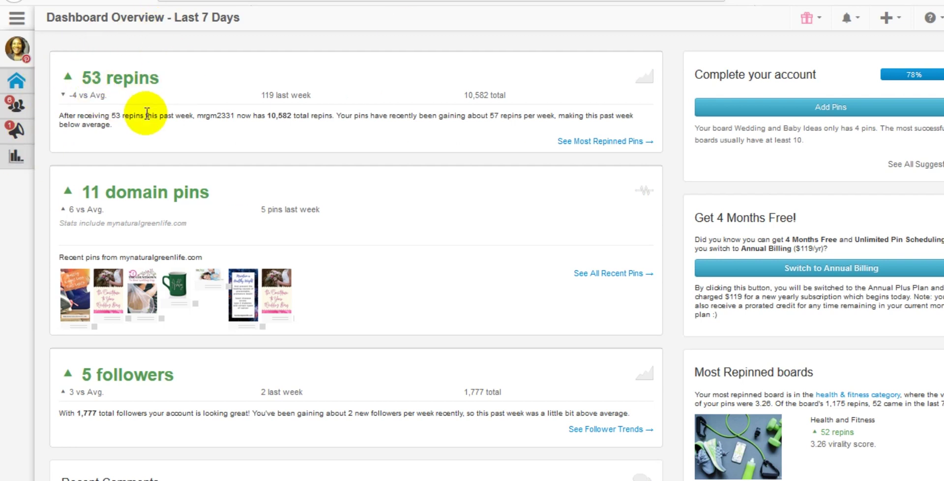
Review the last seven days' repins, domain pins, followers and recent comments in the dashboard overview
scroll(191, 238, down, 1)
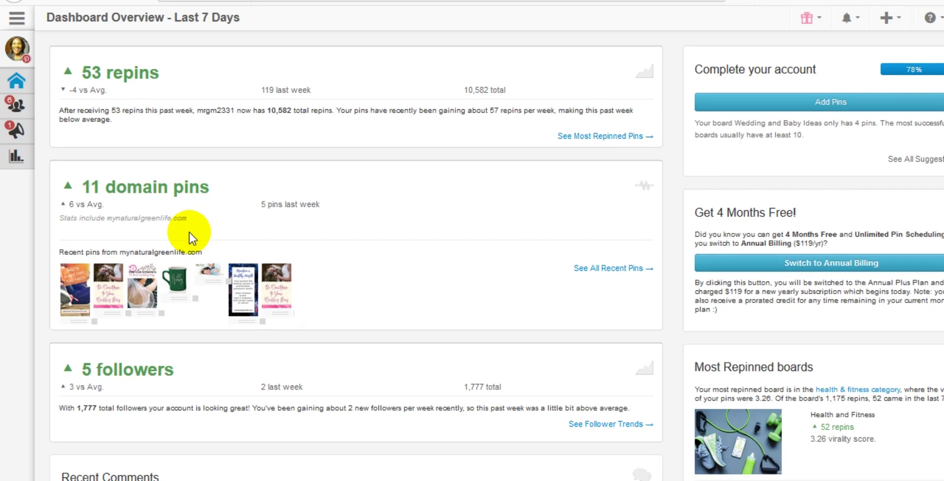
scroll(191, 238, down, 2)
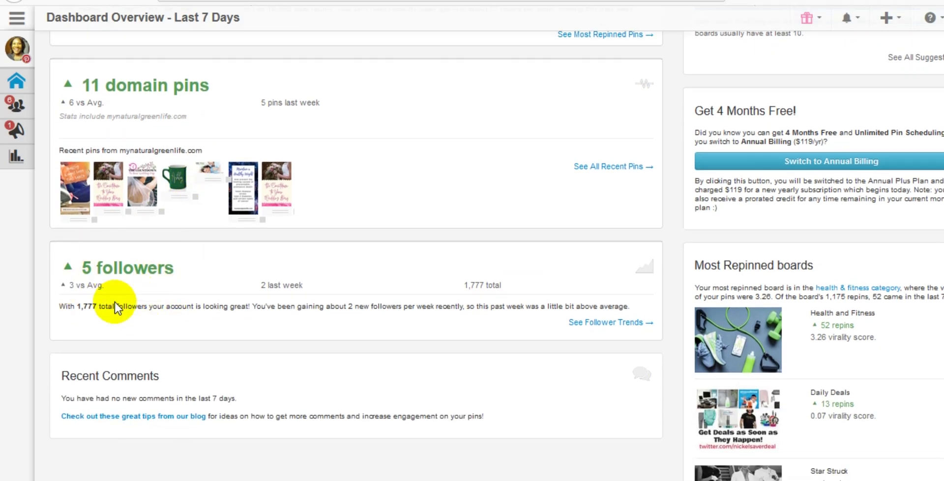
scroll(116, 308, up, 2)
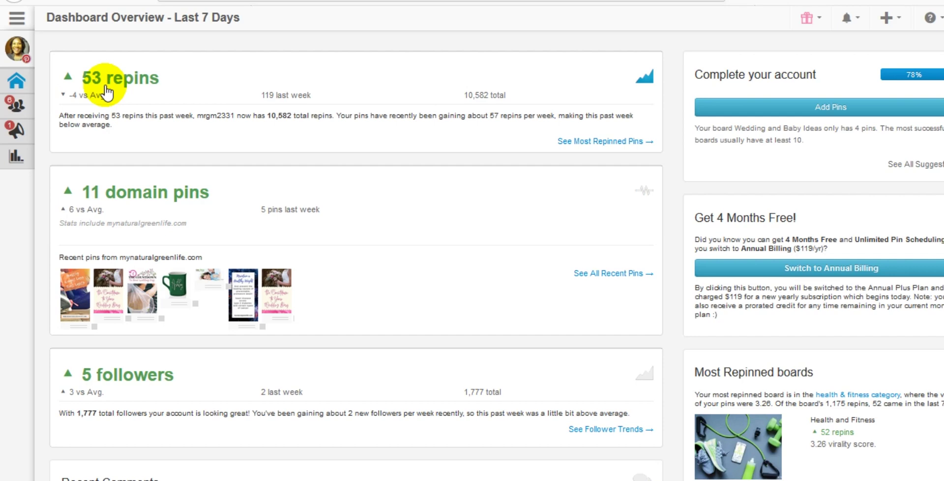
Return to Tribes and browse the new pins of the Bloggers Killin It on Pinterest | The Art of Better tribe
mouse_move(51, 110)
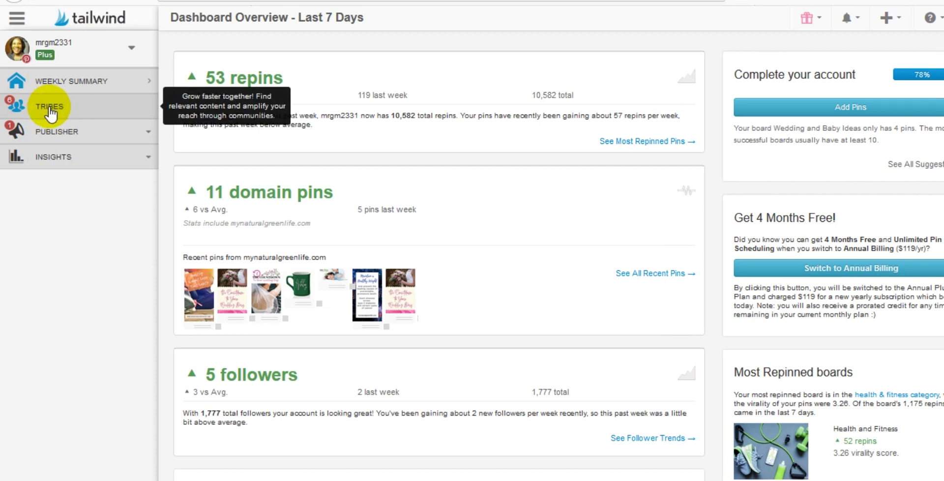
click(50, 109)
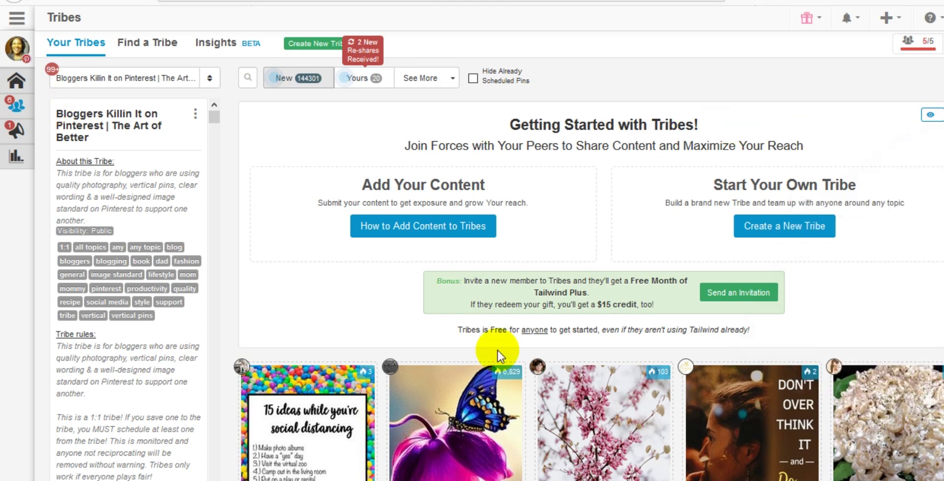
scroll(470, 253, down, 3)
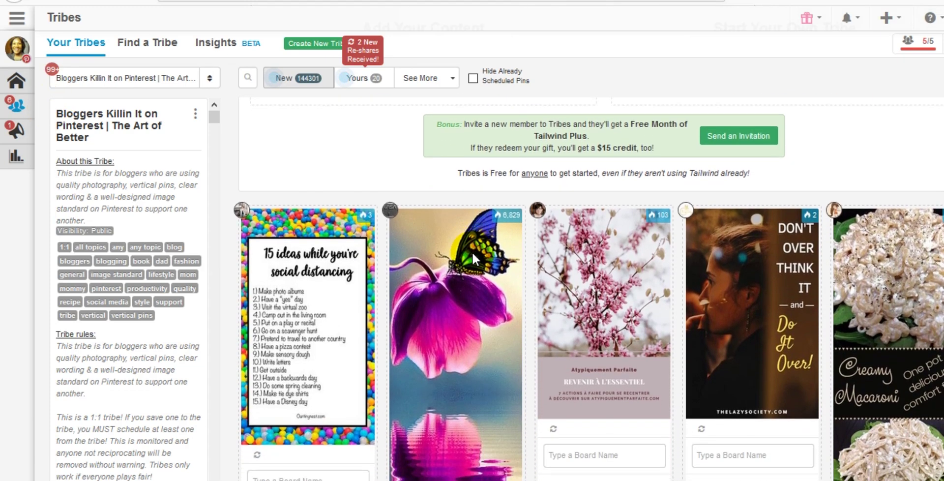
scroll(472, 252, down, 1)
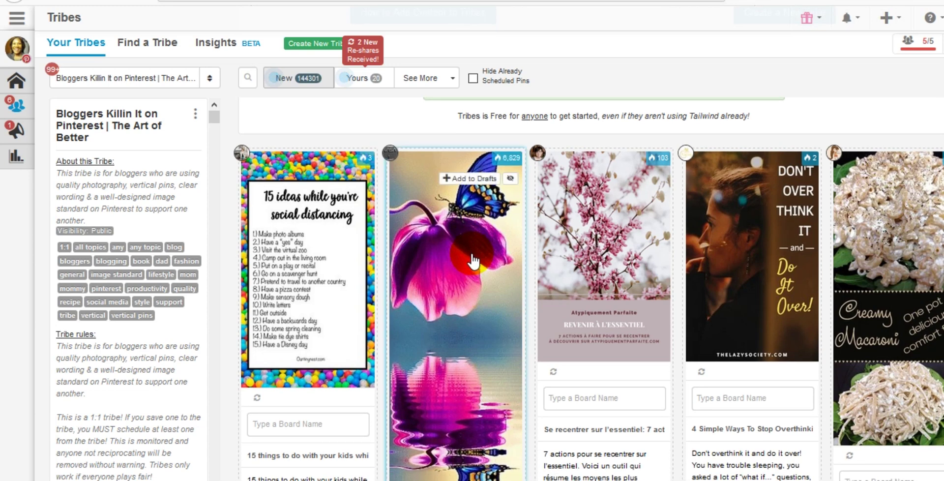